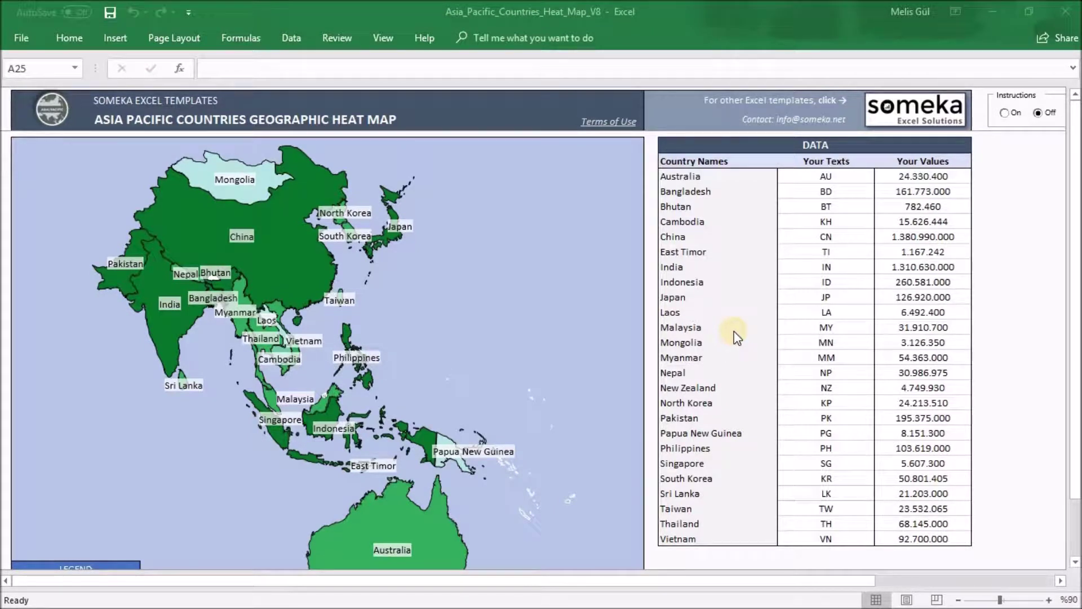
{"action": "left_click_drag", "start_coordinate": [701, 581], "coordinate": [865, 582]}
- Toggle the template instructions, then select the Australia–Bhutan values and inspect Australia's value
{"action": "left_click", "coordinate": [863, 112]}
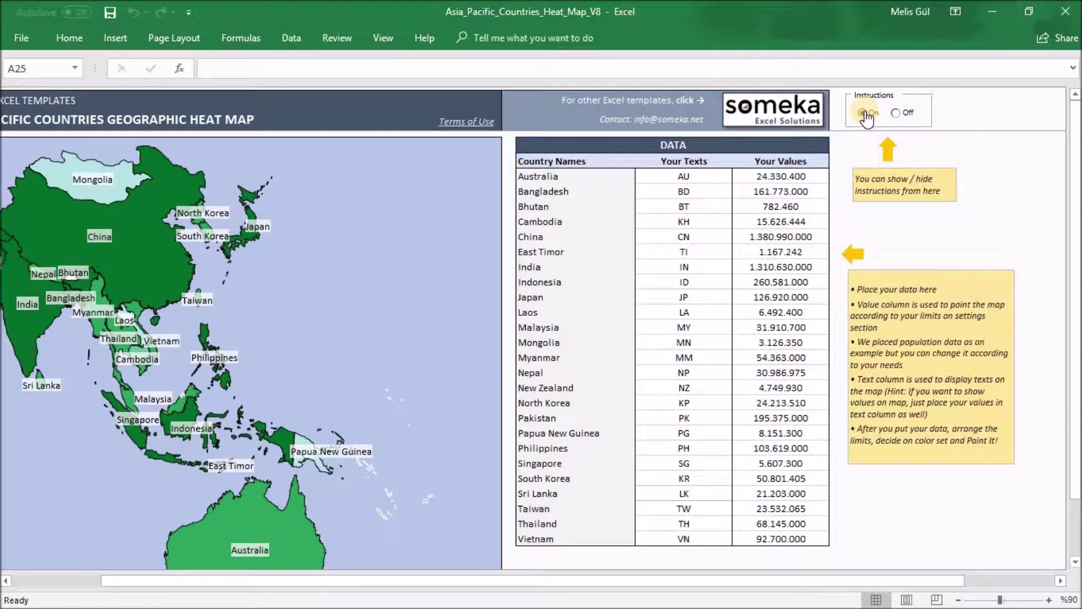
{"action": "left_click", "coordinate": [899, 115]}
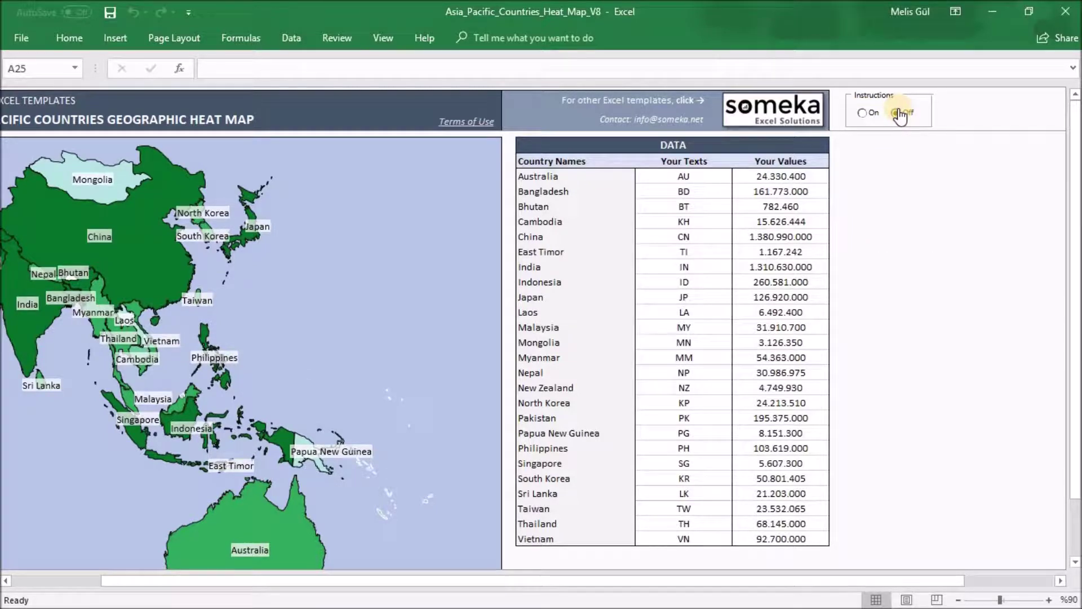
{"action": "left_click_drag", "start_coordinate": [767, 583], "coordinate": [653, 583]}
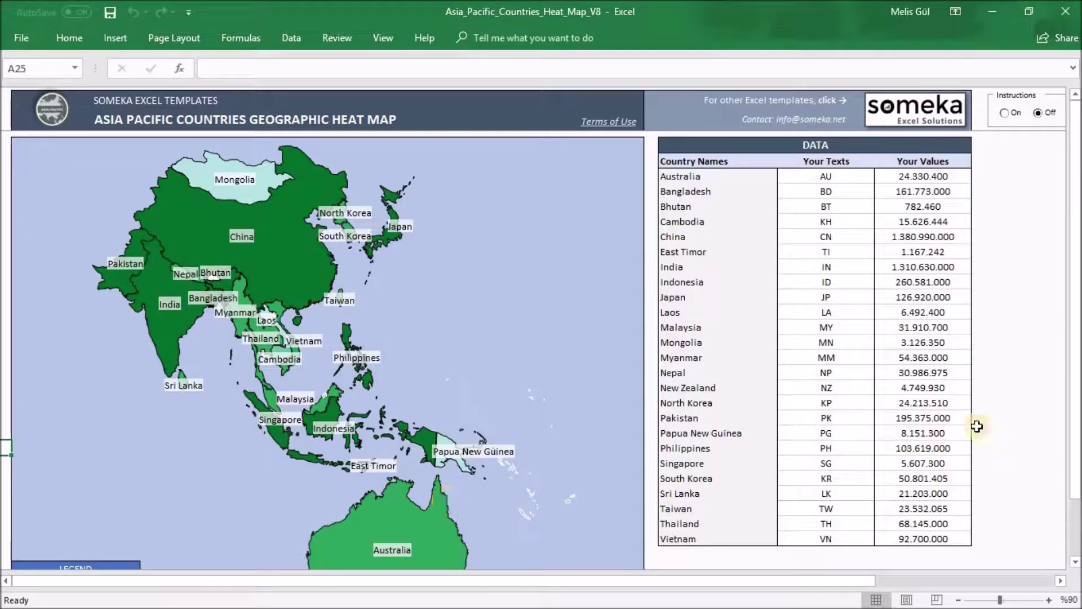
{"action": "mouse_move", "coordinate": [940, 176]}
{"action": "left_mouse_down"}
{"action": "mouse_move", "coordinate": [934, 253]}
{"action": "mouse_move", "coordinate": [955, 176]}
{"action": "left_mouse_up"}
{"action": "double_click", "coordinate": [955, 175]}
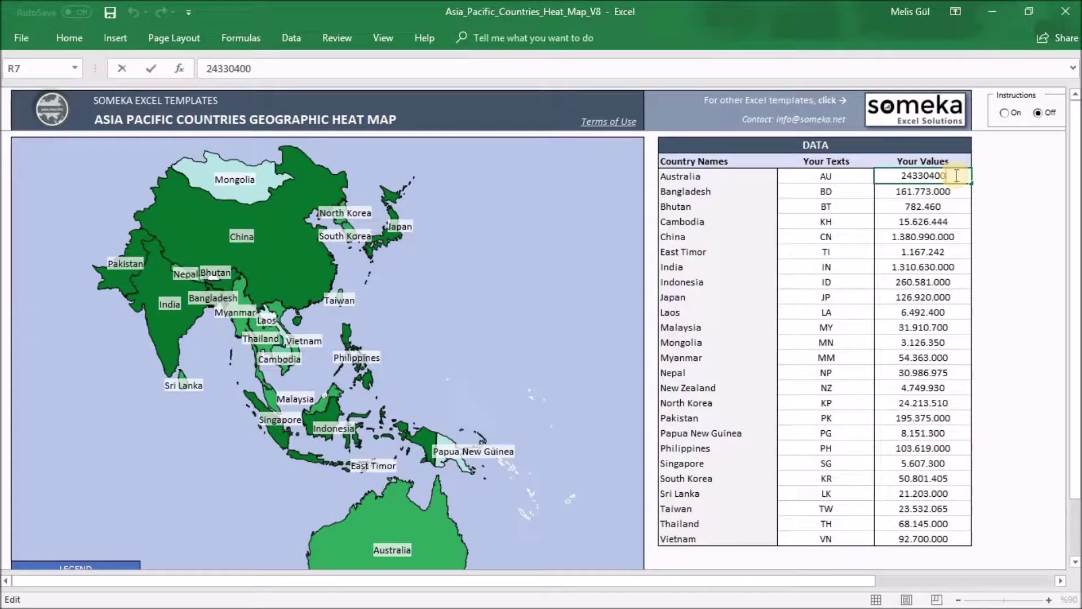
{"action": "scroll", "coordinate": [520, 254], "scroll_direction": "down", "scroll_amount": 7}
{"action": "scroll", "coordinate": [507, 288], "scroll_direction": "down", "scroll_amount": 5}
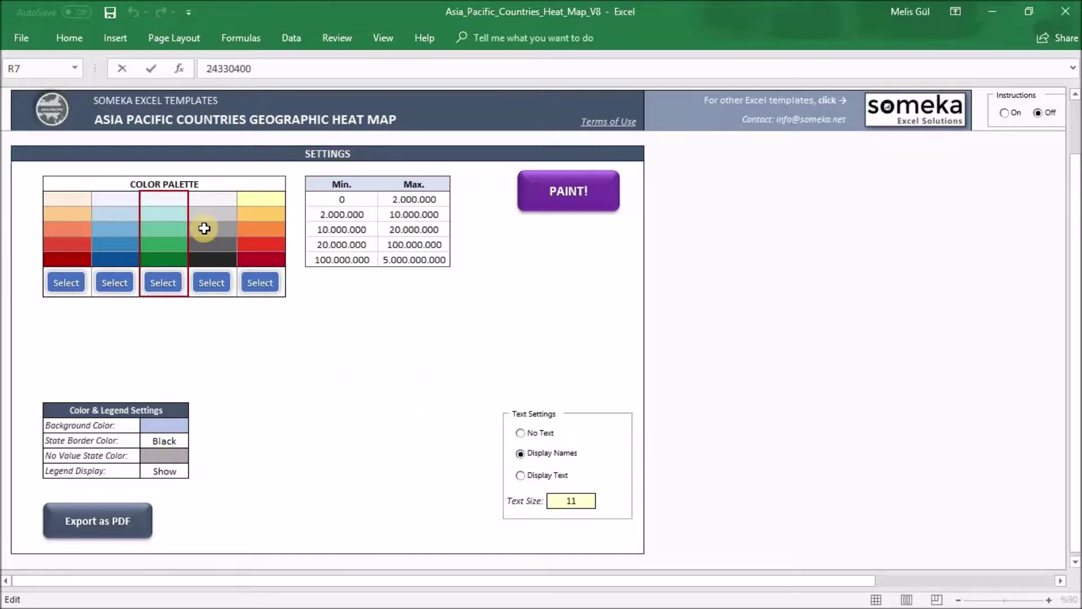
{"action": "left_click", "coordinate": [169, 201]}
{"action": "left_click", "coordinate": [79, 39]}
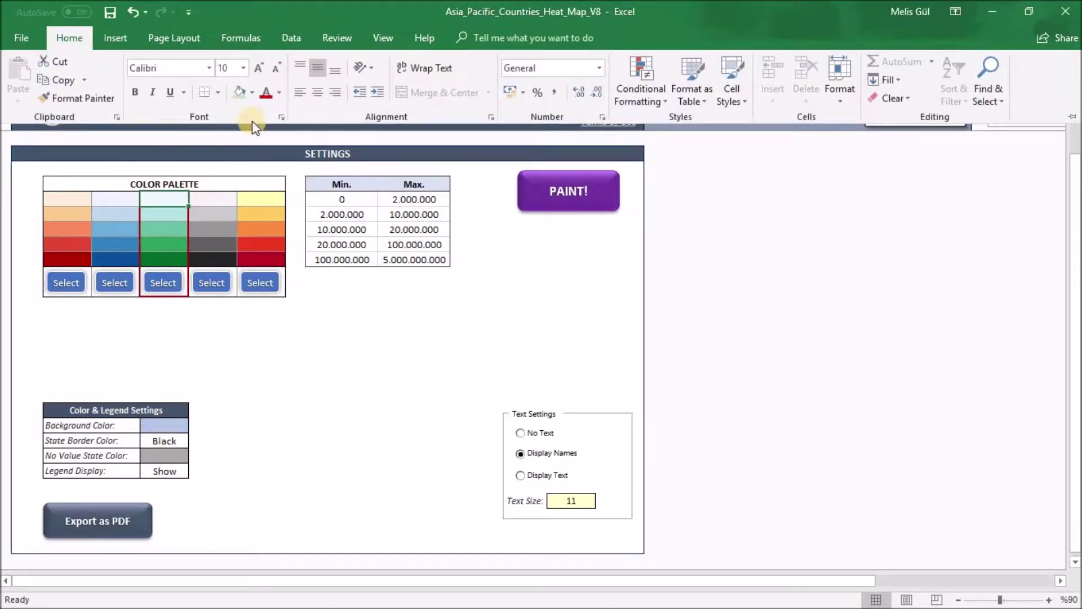
{"action": "left_click", "coordinate": [252, 93]}
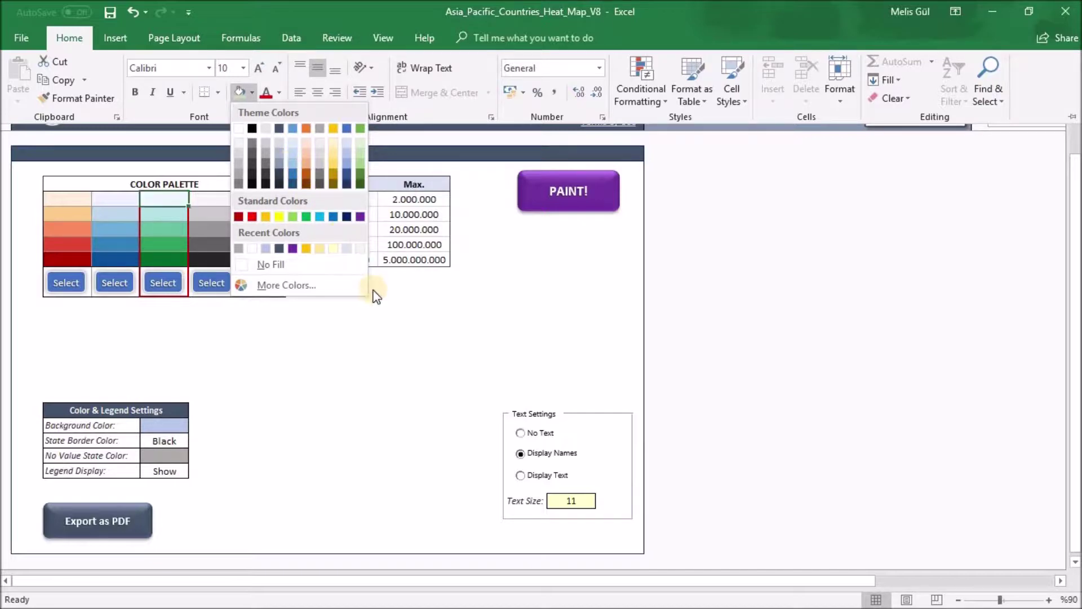
{"action": "key", "text": "Escape"}
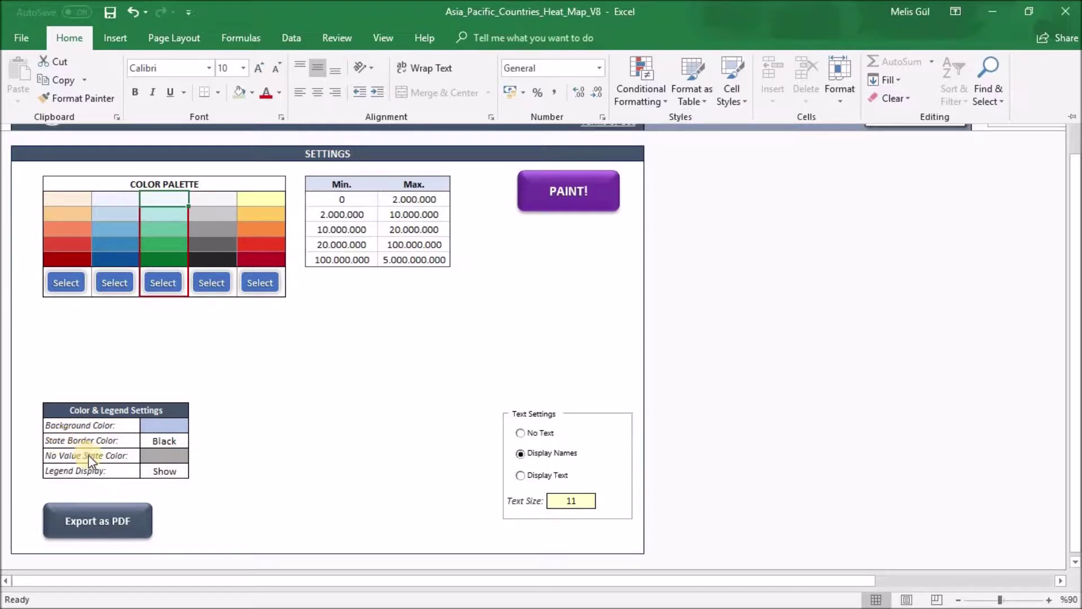
{"action": "left_click", "coordinate": [166, 456]}
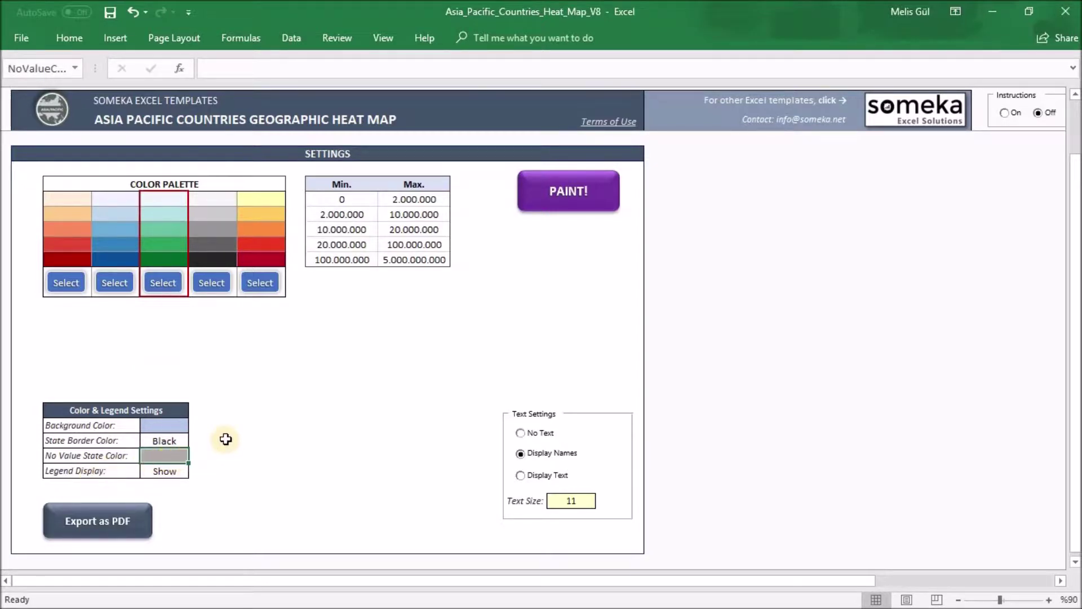
{"action": "scroll", "coordinate": [225, 438], "scroll_direction": "up", "scroll_amount": 4}
{"action": "scroll", "coordinate": [223, 438], "scroll_direction": "up", "scroll_amount": 2}
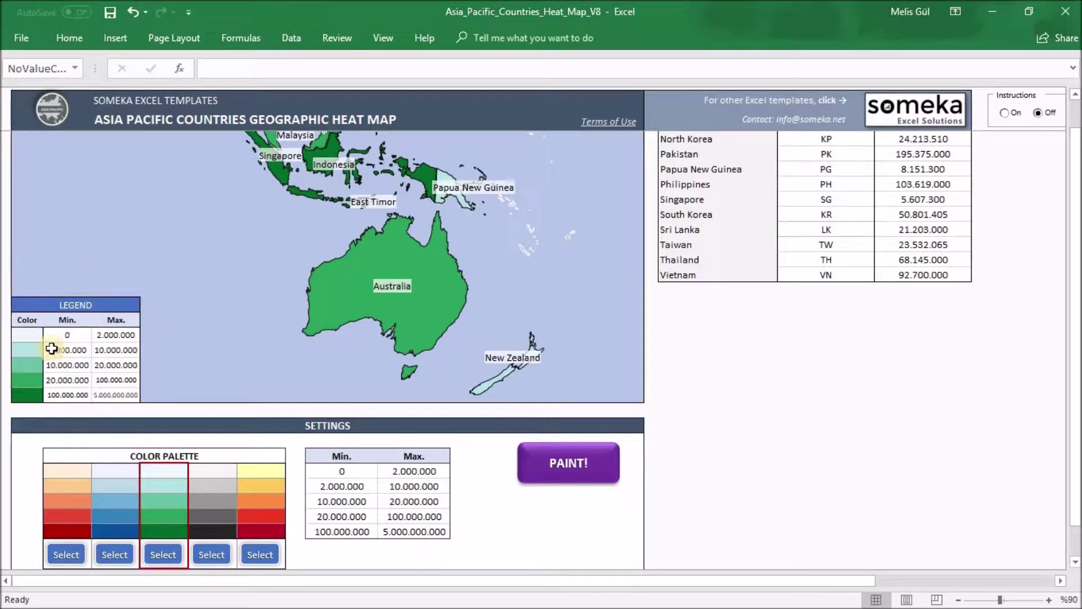
{"action": "scroll", "coordinate": [213, 342], "scroll_direction": "down", "scroll_amount": 3}
{"action": "scroll", "coordinate": [213, 342], "scroll_direction": "down", "scroll_amount": 2}
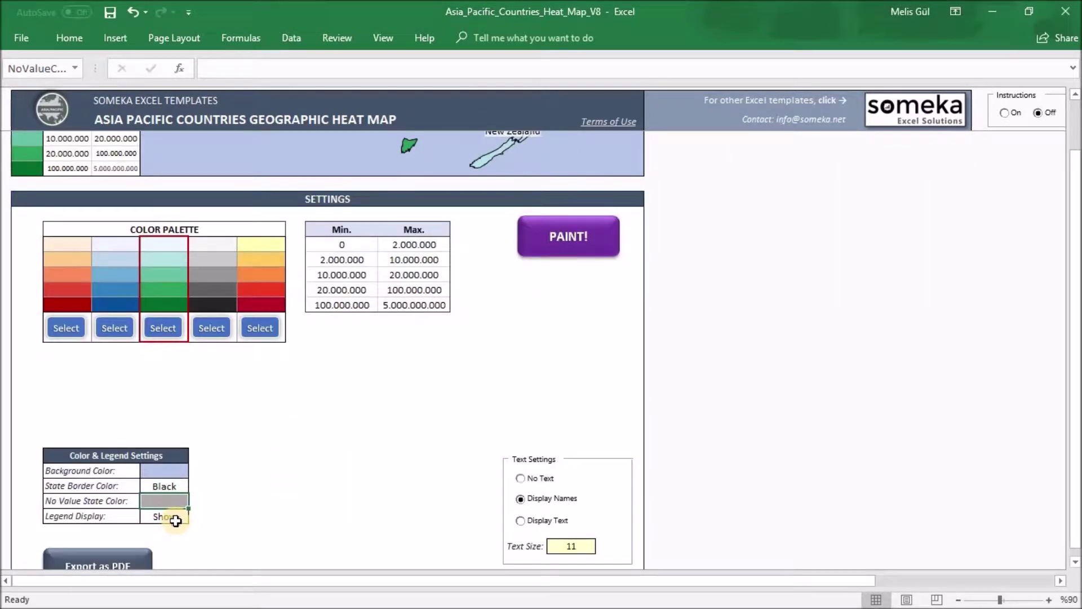
- Set Legend Display to Hide and switch the map labels to the custom Display Text
{"action": "left_click", "coordinate": [169, 516]}
{"action": "left_click", "coordinate": [168, 539]}
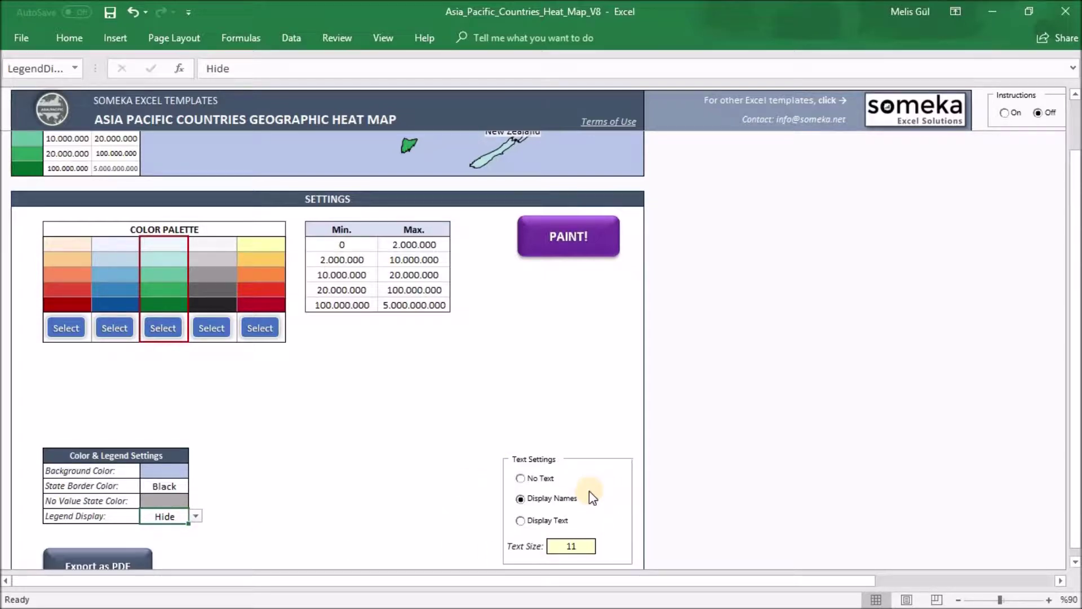
{"action": "left_click", "coordinate": [519, 479]}
{"action": "left_click", "coordinate": [520, 521]}
{"action": "scroll", "coordinate": [799, 386], "scroll_direction": "up", "scroll_amount": 8}
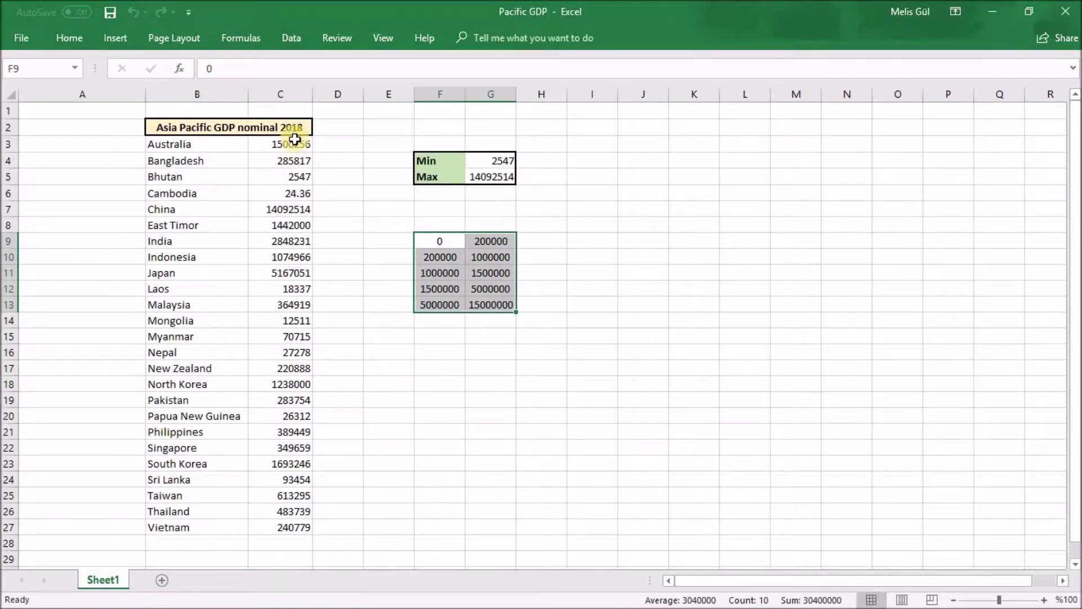
- Paste the GDP values for Australia through Vietnam into Your Values, keeping template formatting
{"action": "left_click", "coordinate": [290, 140]}
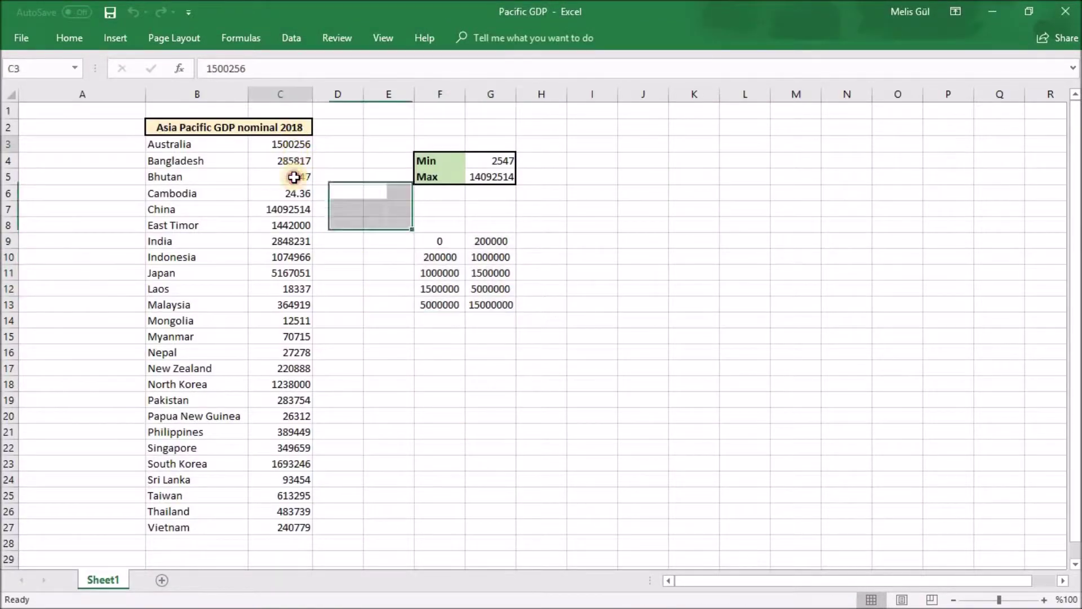
{"action": "left_click_drag", "start_coordinate": [293, 177], "coordinate": [288, 527]}
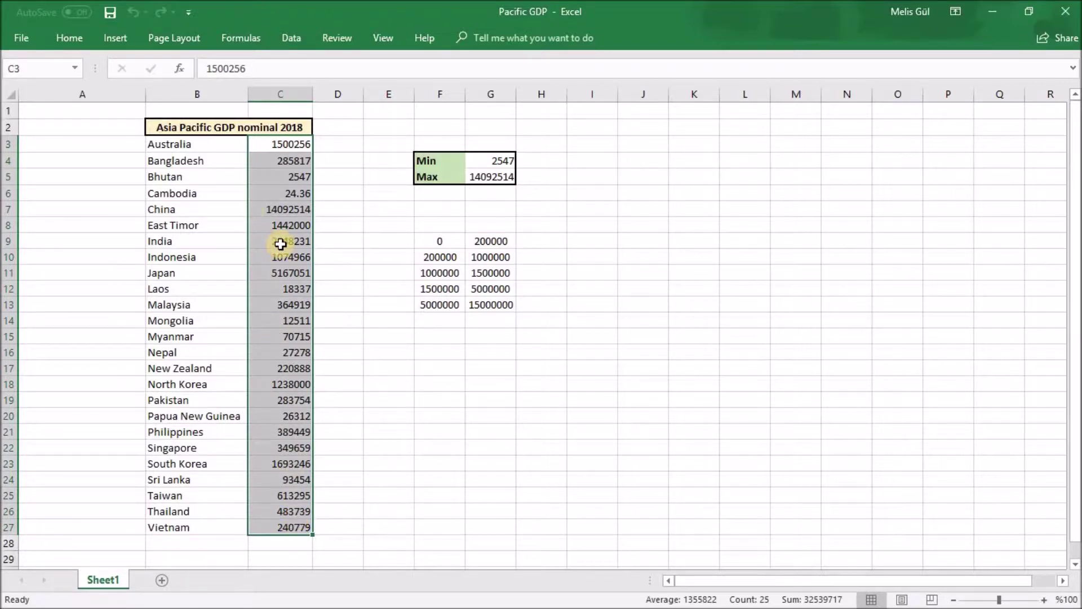
{"action": "key", "text": "ctrl+c"}
{"action": "key", "text": "ctrl+Tab"}
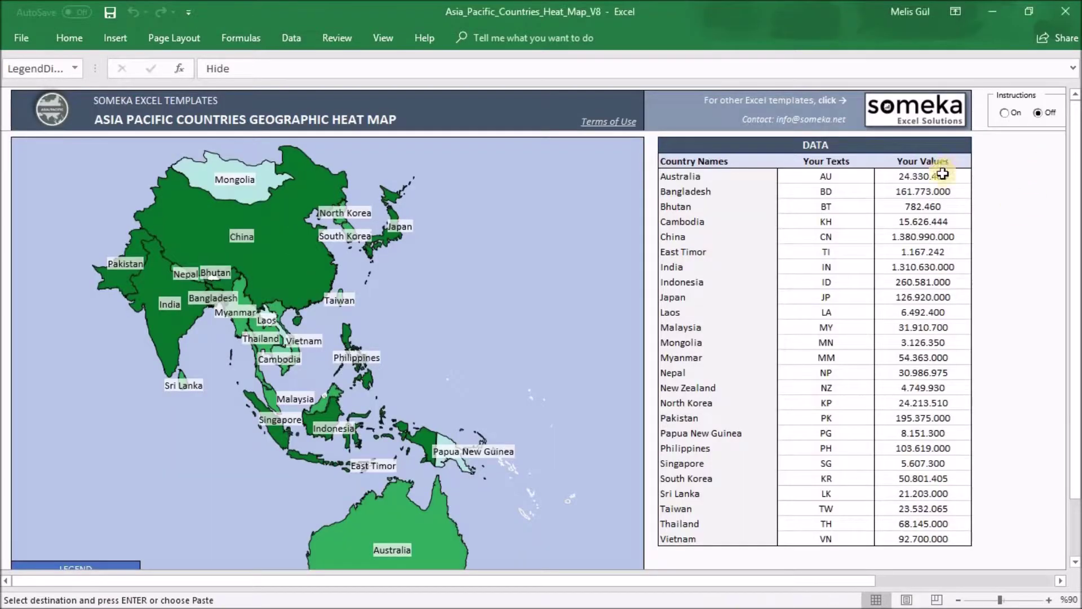
{"action": "left_click_drag", "start_coordinate": [930, 175], "coordinate": [937, 534]}
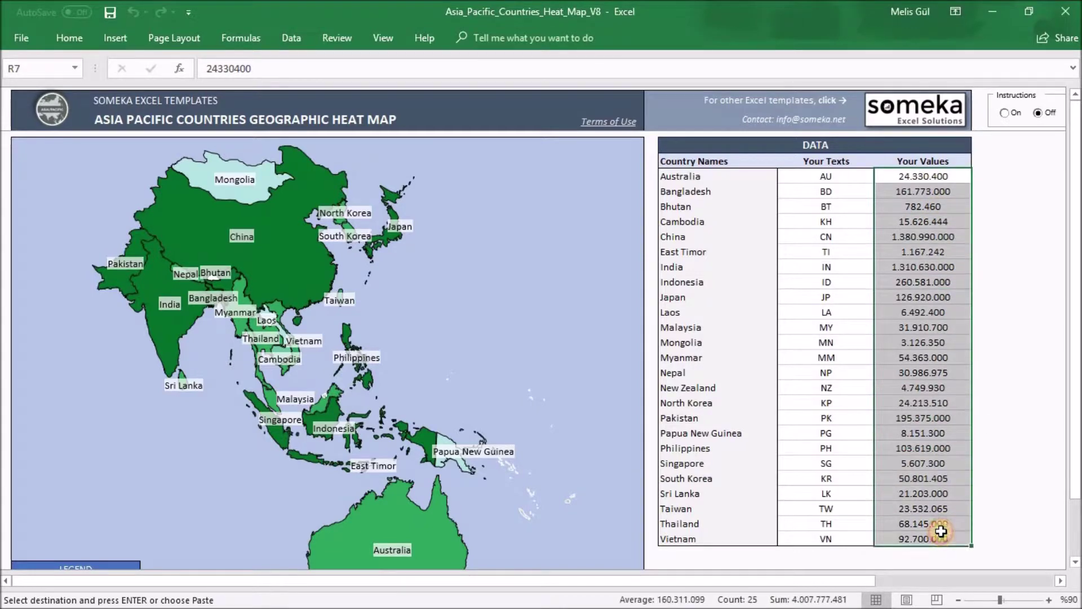
{"action": "key", "text": "ctrl+v"}
{"action": "left_click", "coordinate": [986, 556]}
{"action": "left_click", "coordinate": [987, 499]}
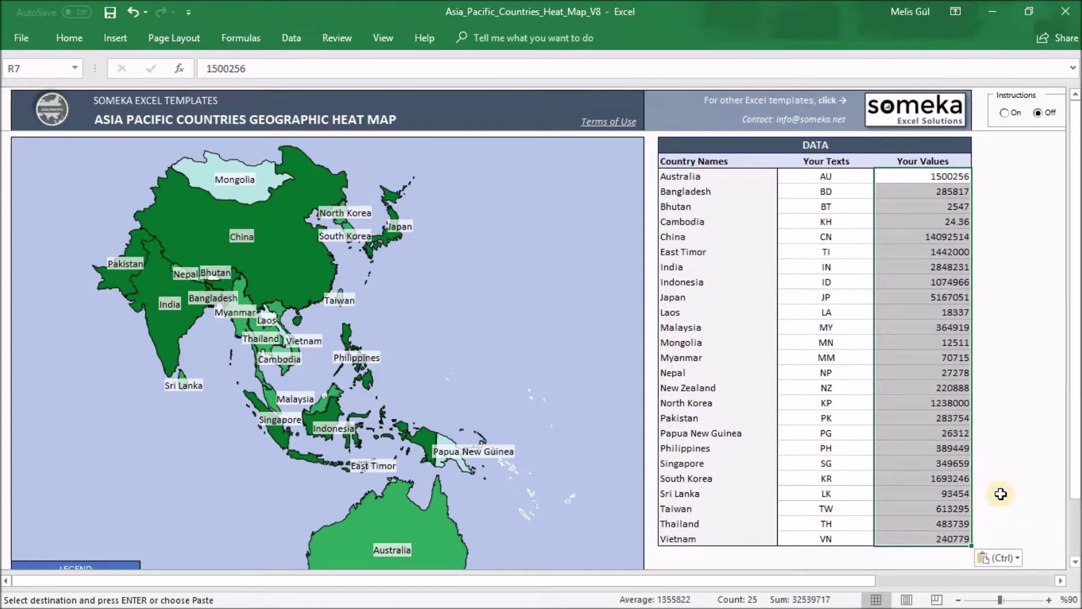
{"action": "scroll", "coordinate": [563, 380], "scroll_direction": "down", "scroll_amount": 2}
{"action": "scroll", "coordinate": [555, 387], "scroll_direction": "down", "scroll_amount": 2}
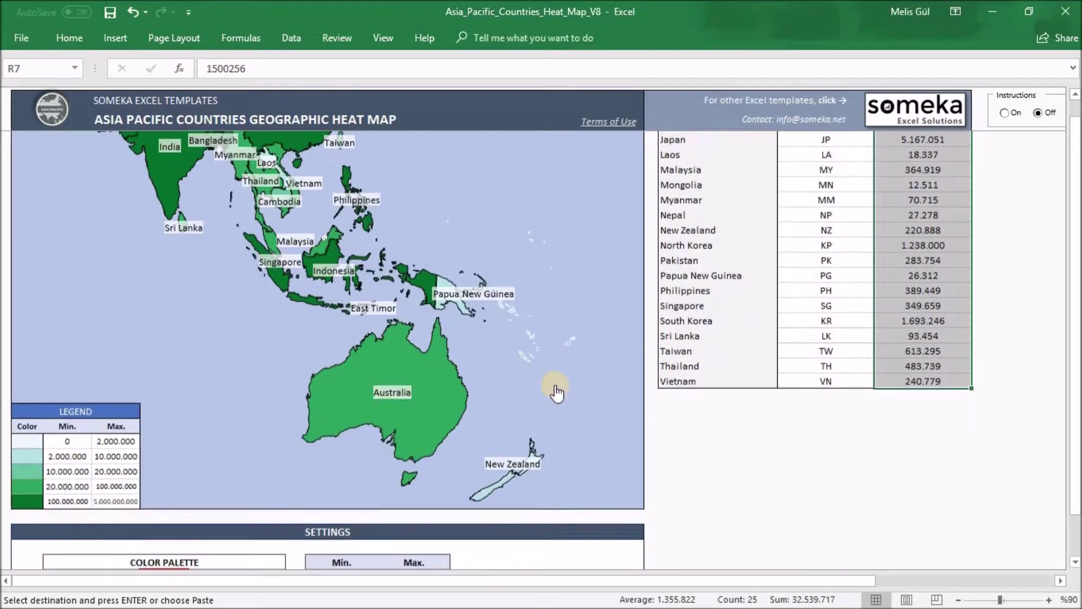
{"action": "scroll", "coordinate": [555, 386], "scroll_direction": "down", "scroll_amount": 4}
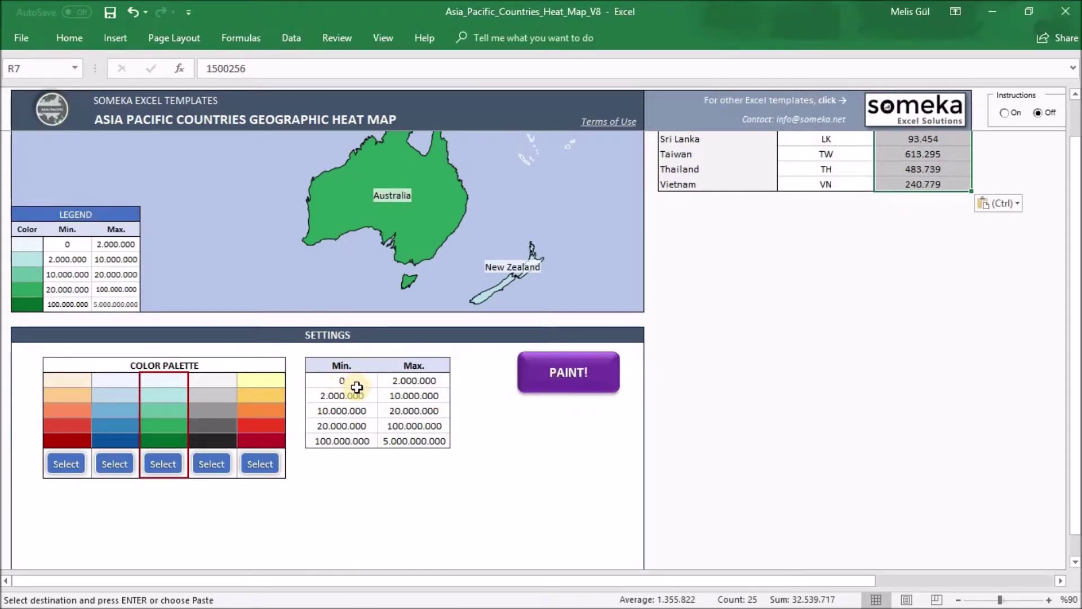
{"action": "key", "text": "alt+Tab"}
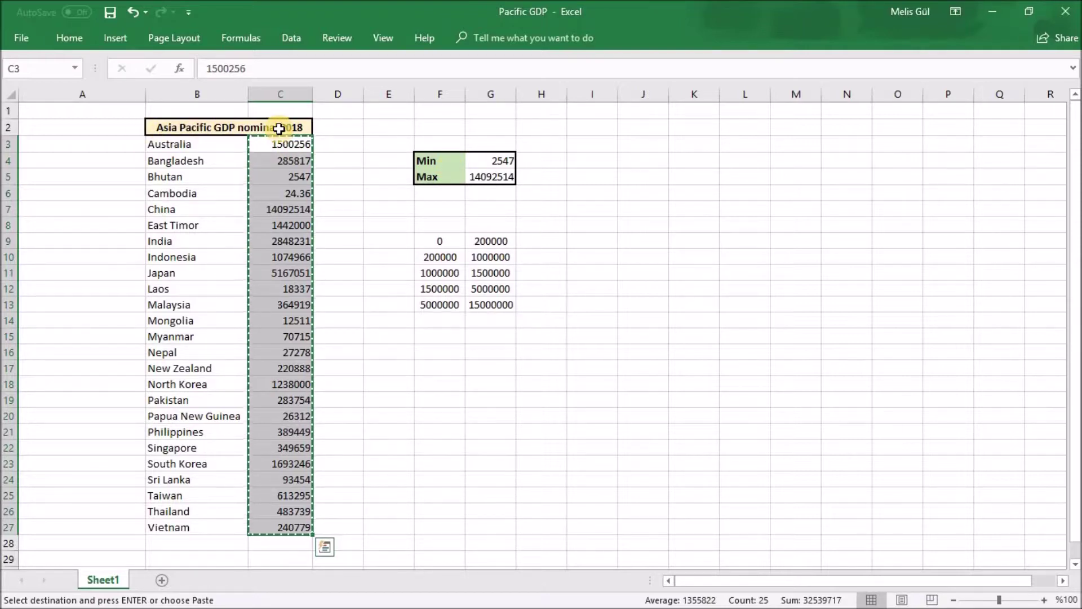
- Paste the GDP thresholds from F9:G13 into the Min/Max table, keeping its thousand-separator formatting
{"action": "left_click_drag", "start_coordinate": [442, 244], "coordinate": [492, 307]}
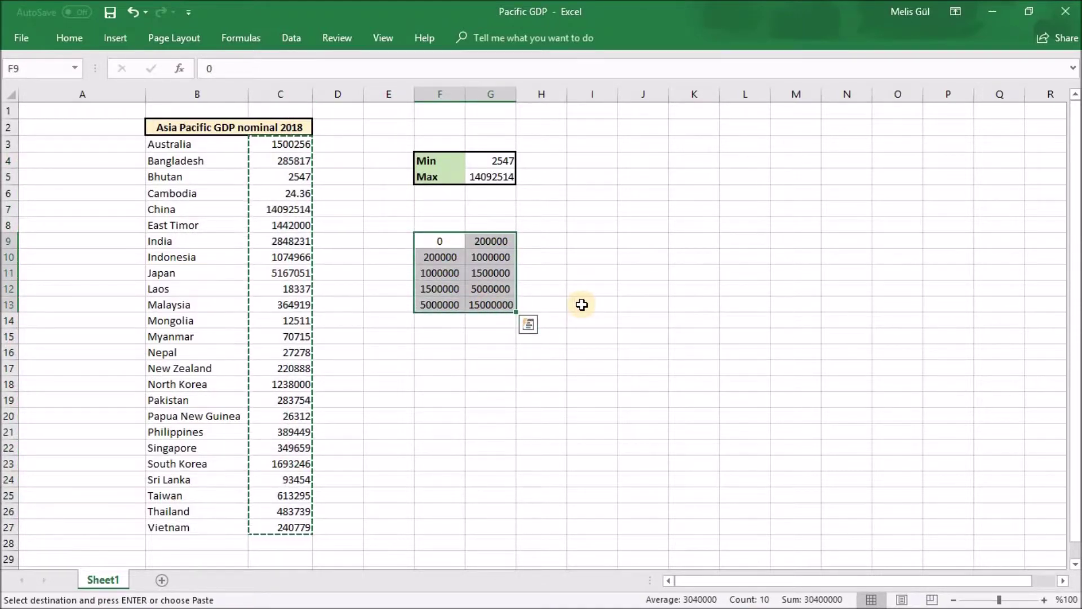
{"action": "key", "text": "alt+Tab"}
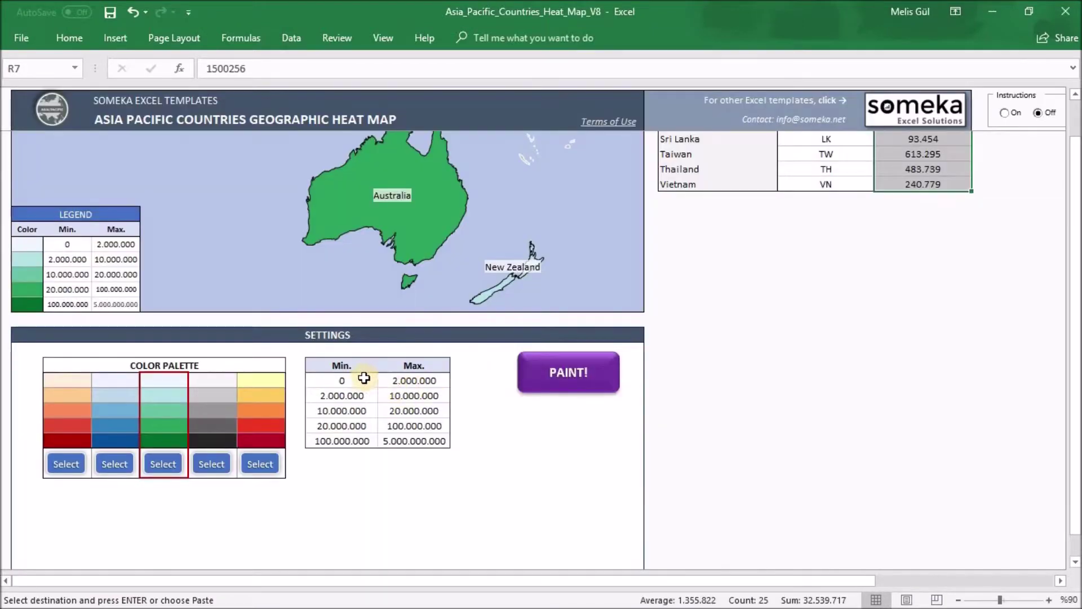
{"action": "left_click_drag", "start_coordinate": [364, 378], "coordinate": [414, 441]}
{"action": "key", "text": "ctrl+v"}
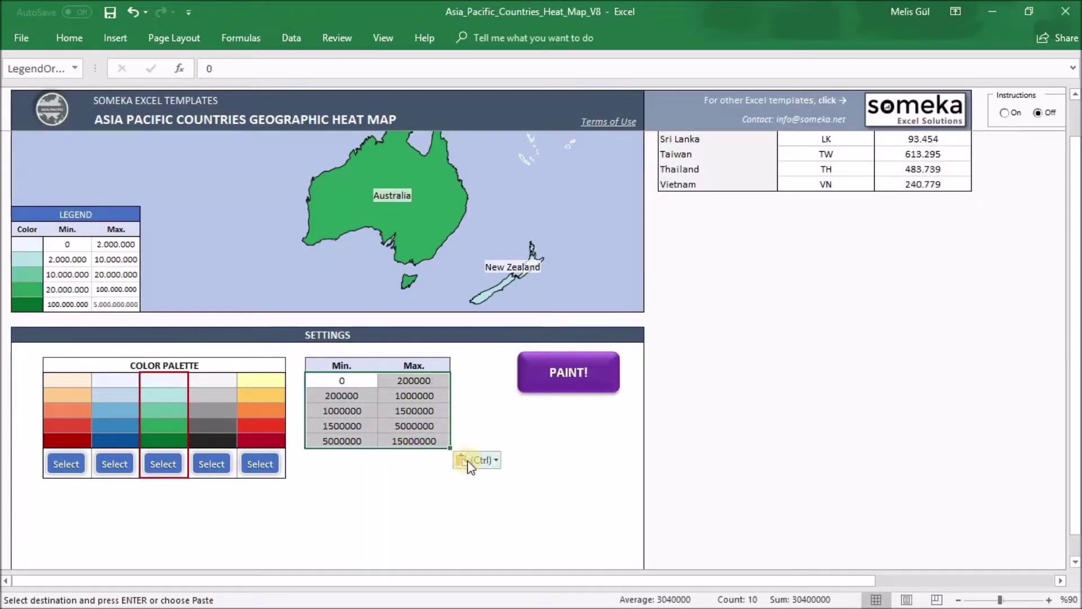
{"action": "left_click", "coordinate": [470, 466]}
{"action": "left_click", "coordinate": [466, 393]}
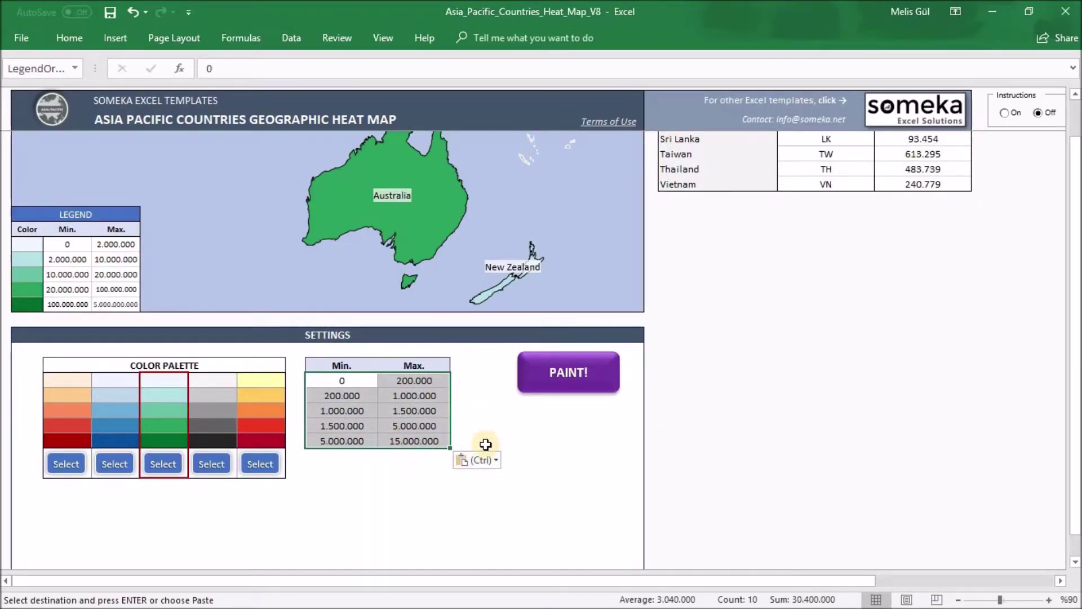
- Paint the map with the red palette and export the heat map as a PDF
{"action": "left_click", "coordinate": [66, 464]}
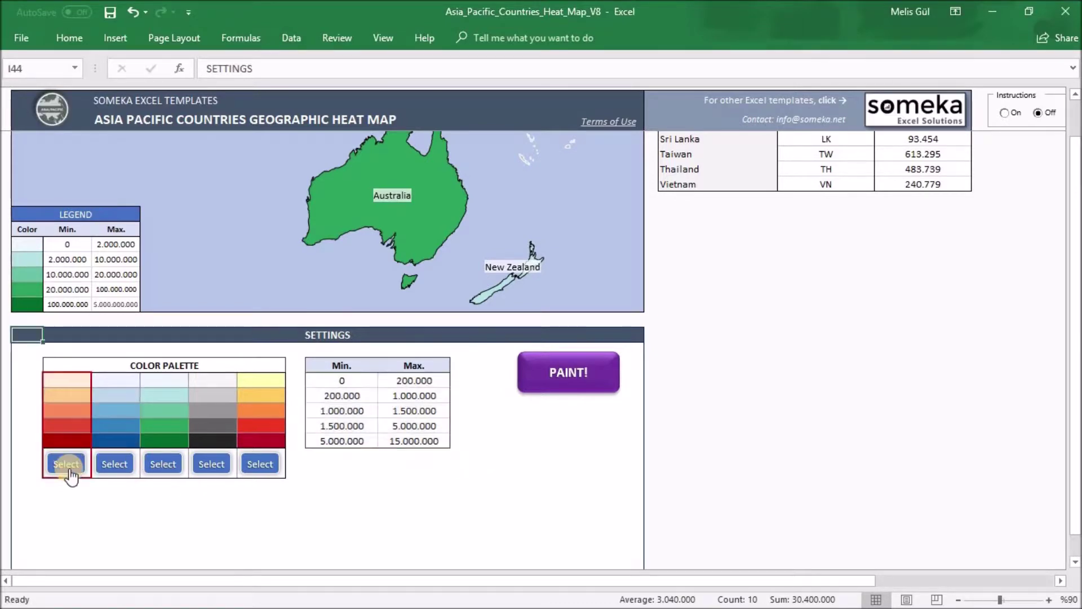
{"action": "scroll", "coordinate": [221, 465], "scroll_direction": "down", "scroll_amount": 5}
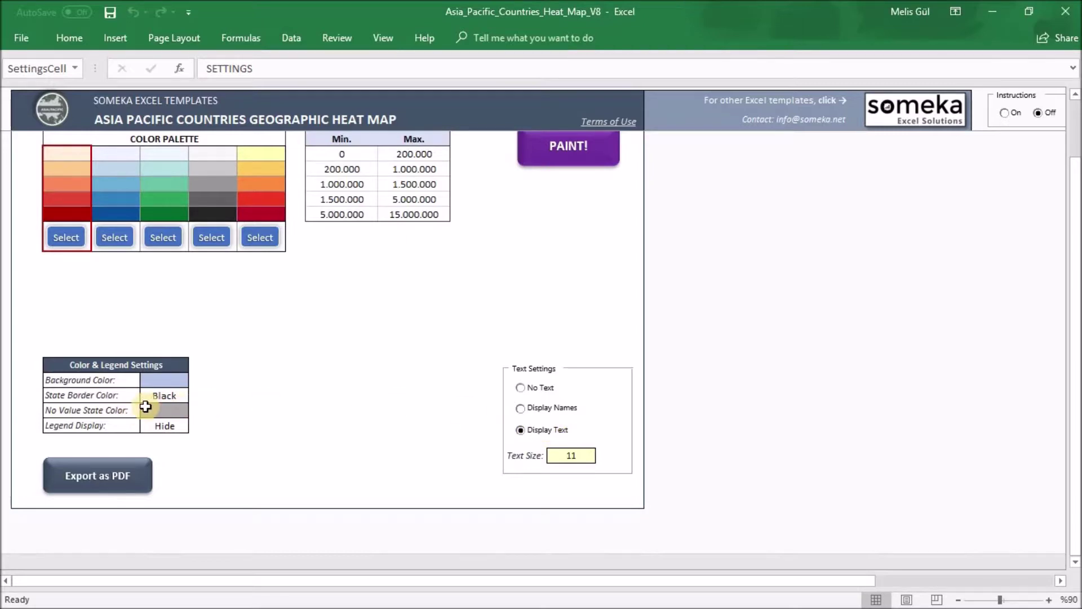
{"action": "scroll", "coordinate": [464, 316], "scroll_direction": "up", "scroll_amount": 1}
{"action": "scroll", "coordinate": [465, 316], "scroll_direction": "up", "scroll_amount": 5}
{"action": "left_click", "coordinate": [572, 411]}
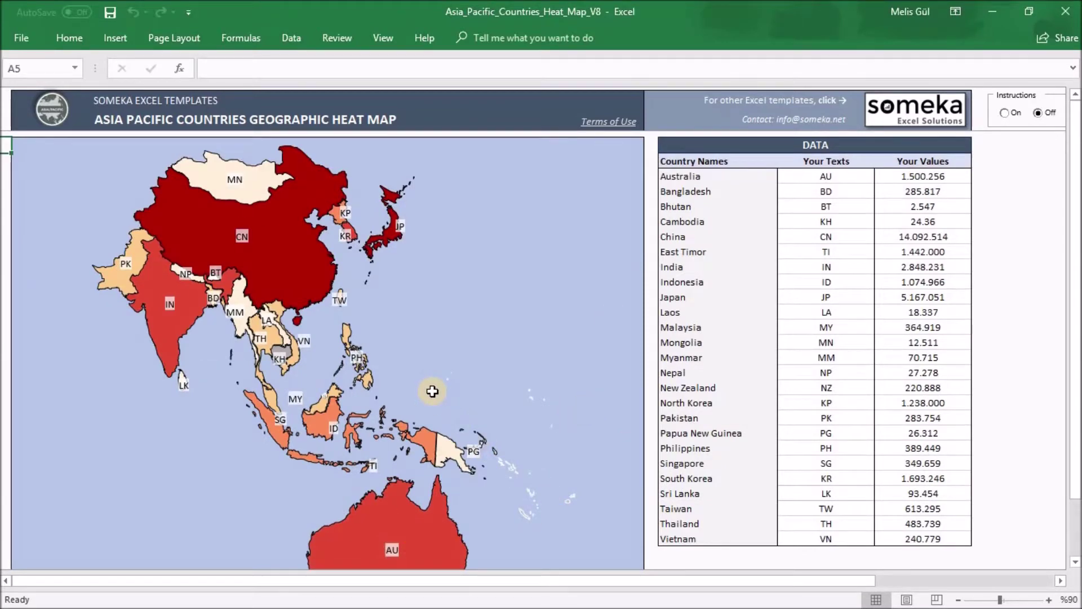
{"action": "scroll", "coordinate": [336, 305], "scroll_direction": "down", "scroll_amount": 1}
{"action": "scroll", "coordinate": [336, 313], "scroll_direction": "down", "scroll_amount": 2}
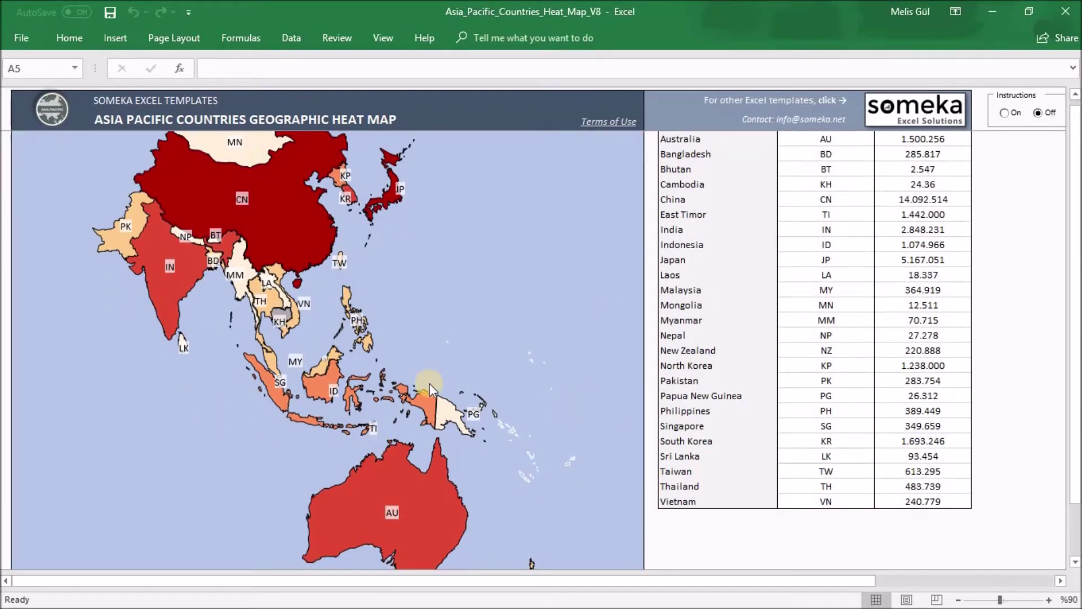
{"action": "scroll", "coordinate": [343, 349], "scroll_direction": "down", "scroll_amount": 5}
{"action": "scroll", "coordinate": [344, 349], "scroll_direction": "down", "scroll_amount": 3}
{"action": "scroll", "coordinate": [330, 368], "scroll_direction": "down", "scroll_amount": 2}
{"action": "scroll", "coordinate": [249, 510], "scroll_direction": "down", "scroll_amount": 1}
{"action": "left_click", "coordinate": [135, 477]}
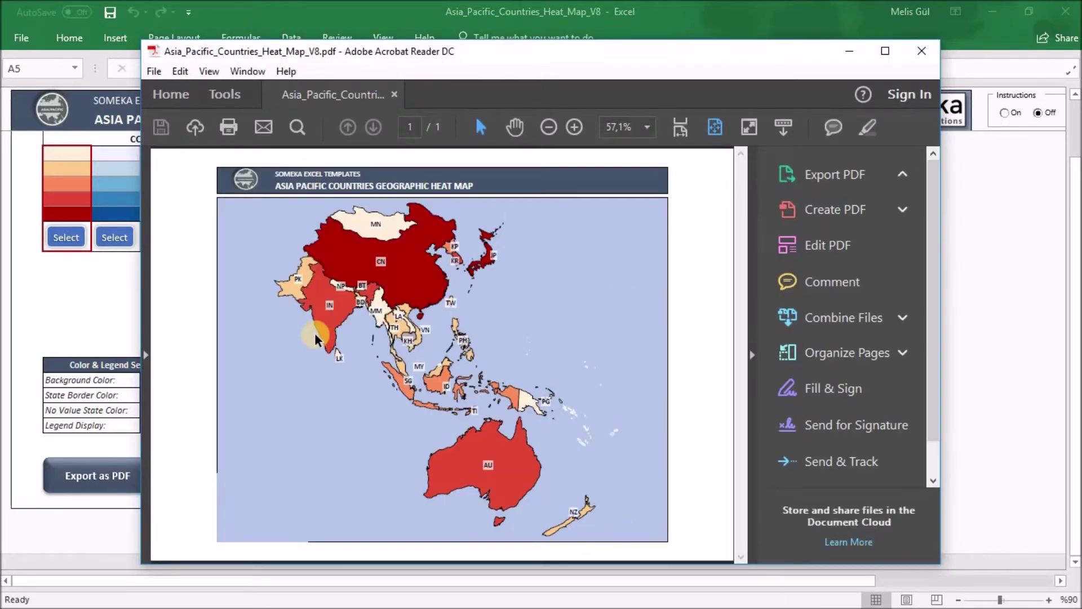
{"action": "left_click", "coordinate": [751, 100]}
{"action": "key", "text": "alt+F4"}
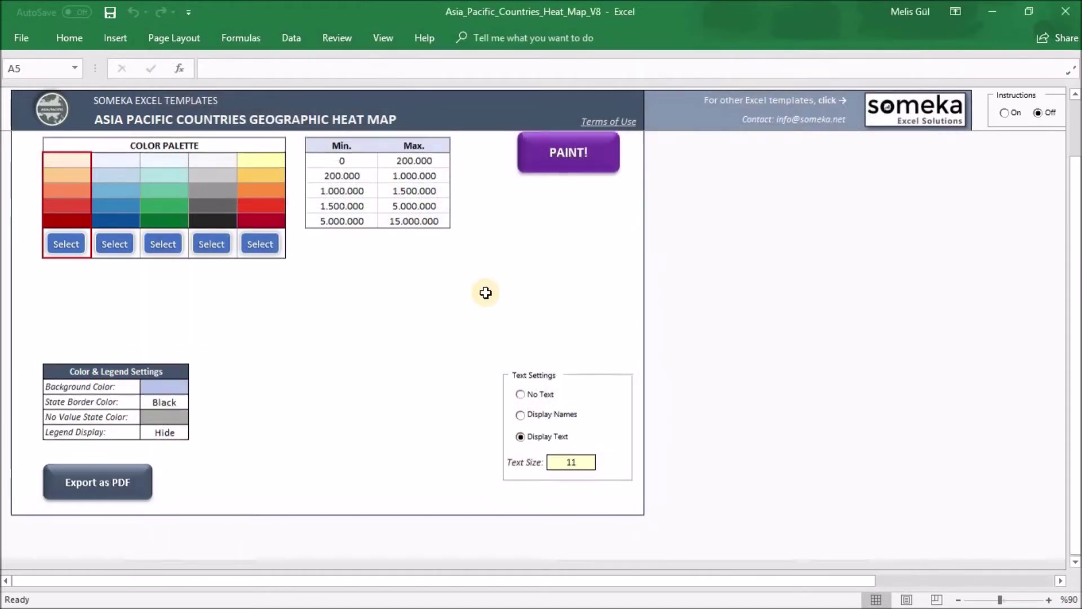
{"action": "scroll", "coordinate": [478, 296], "scroll_direction": "up", "scroll_amount": 5}
{"action": "scroll", "coordinate": [478, 296], "scroll_direction": "up", "scroll_amount": 5}
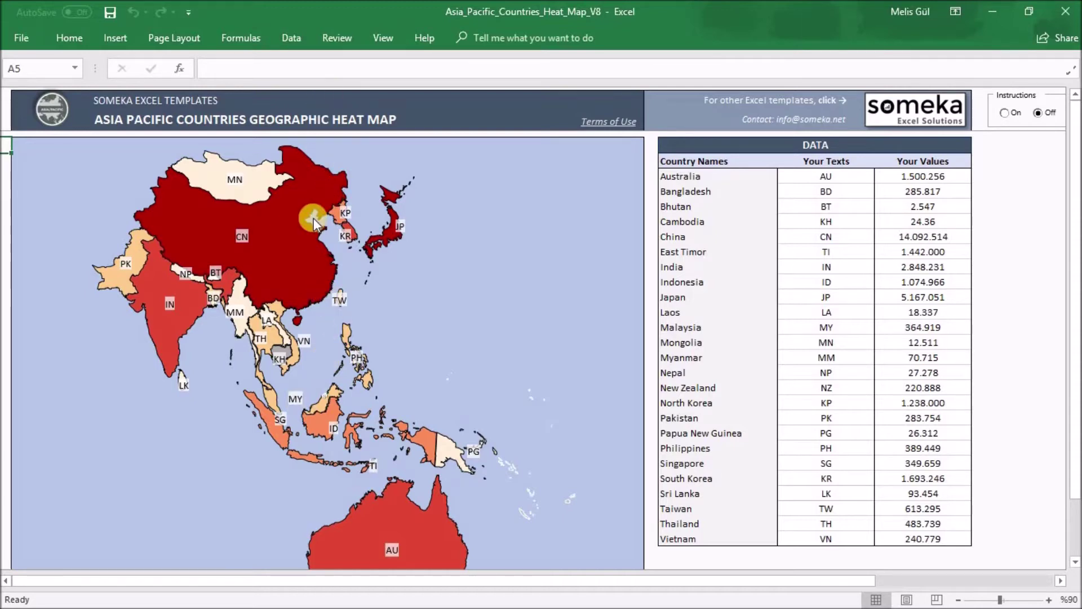
- Unprotect the heat map sheet with its password and select the China shape
{"action": "left_click", "coordinate": [344, 38]}
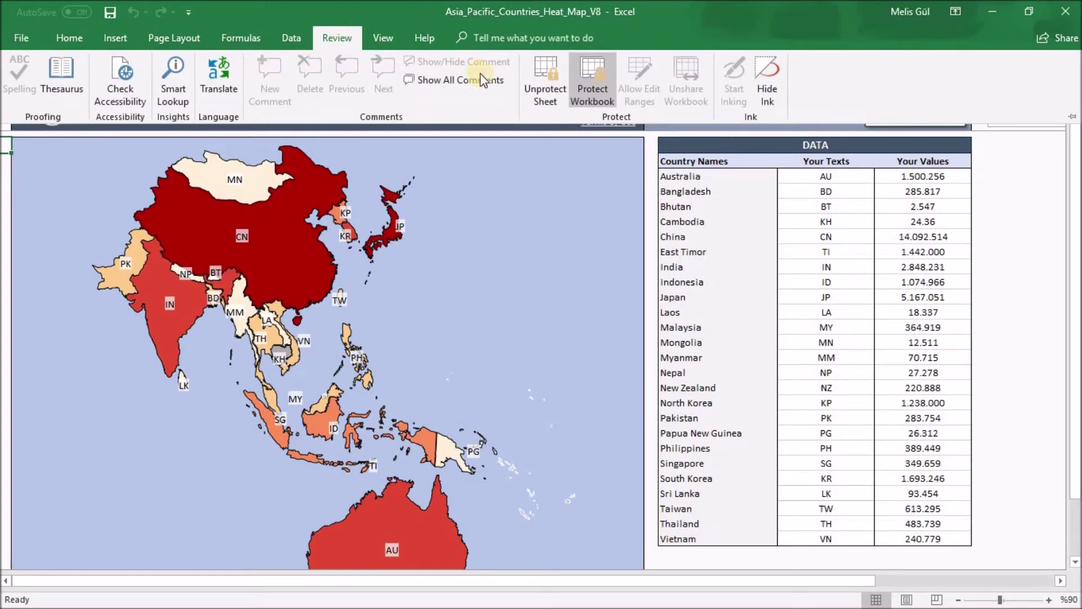
{"action": "left_click", "coordinate": [538, 86]}
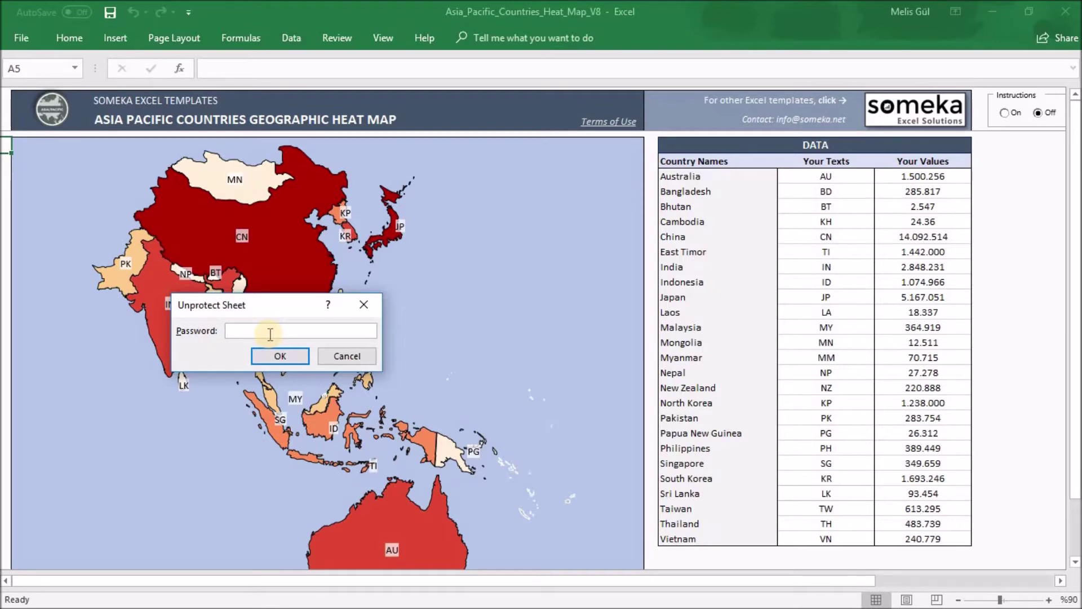
{"action": "key", "text": "Return"}
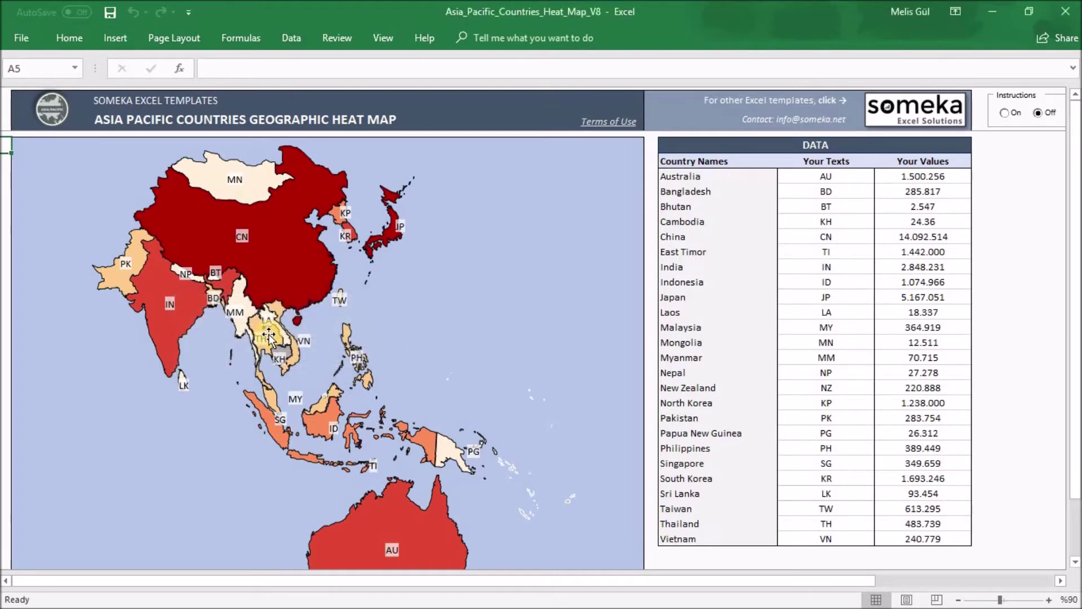
{"action": "left_click", "coordinate": [306, 242]}
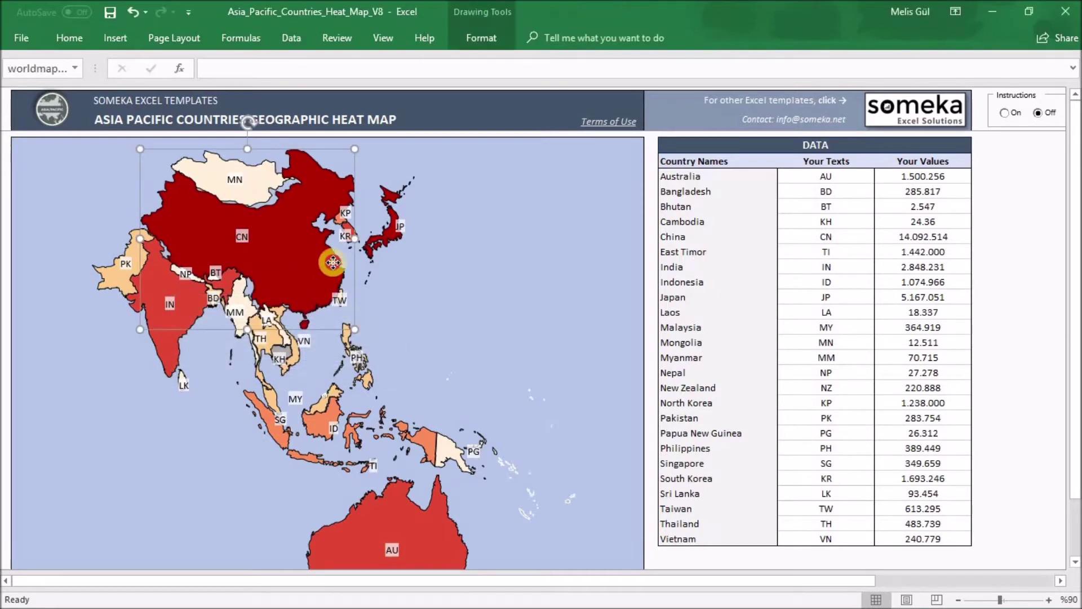
- Drag China's shape right over the Pacific, enlarge it from the corner, and fill it light blue
{"action": "left_click_drag", "start_coordinate": [332, 263], "coordinate": [500, 293]}
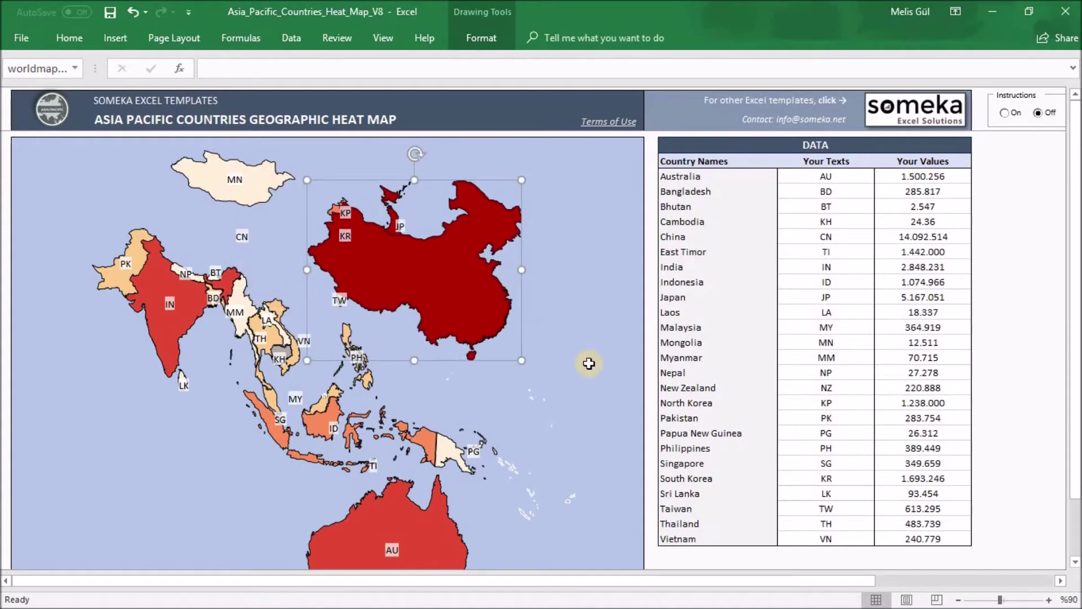
{"action": "left_click_drag", "start_coordinate": [515, 359], "coordinate": [581, 437]}
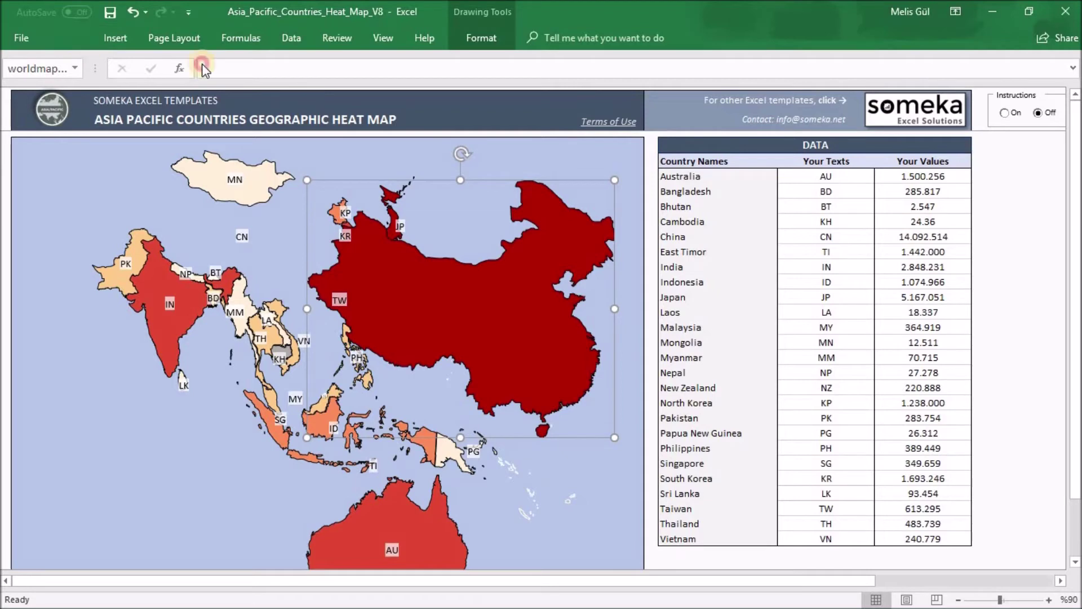
{"action": "left_click", "coordinate": [69, 37]}
{"action": "left_click", "coordinate": [256, 95]}
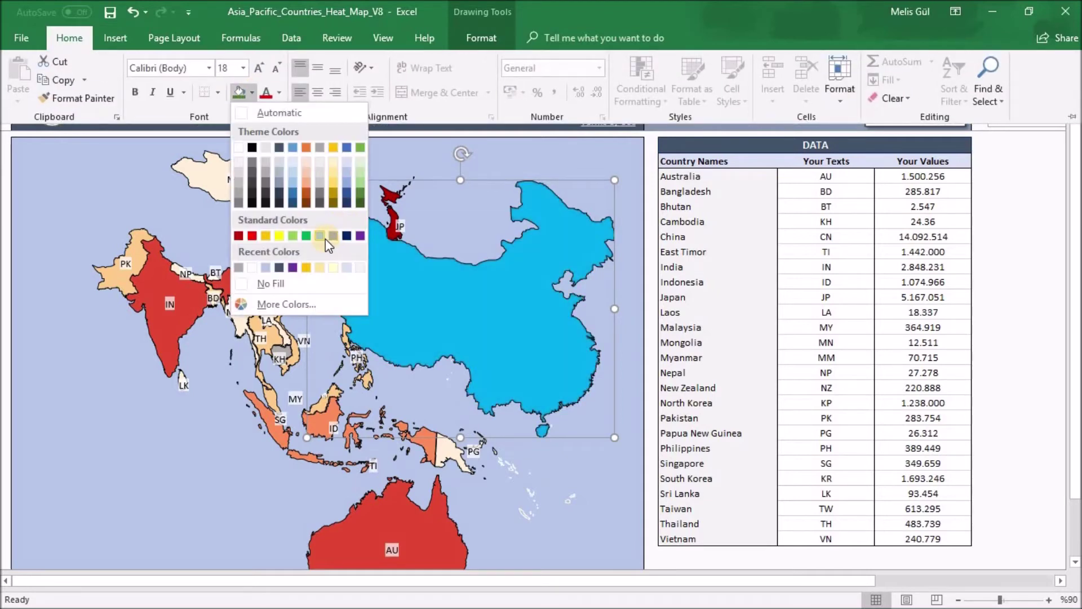
{"action": "left_click", "coordinate": [324, 236]}
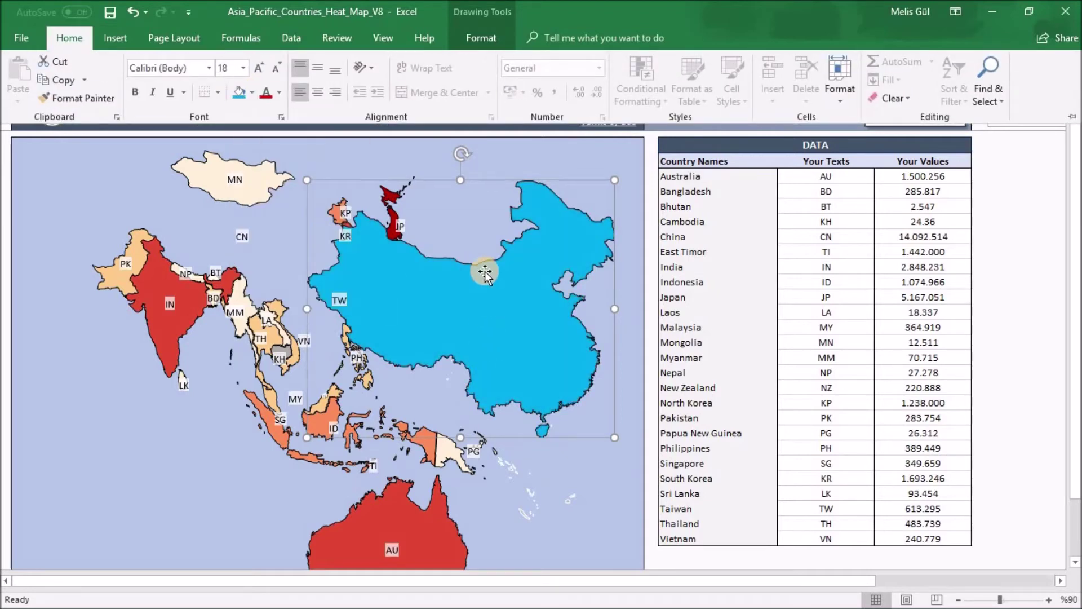